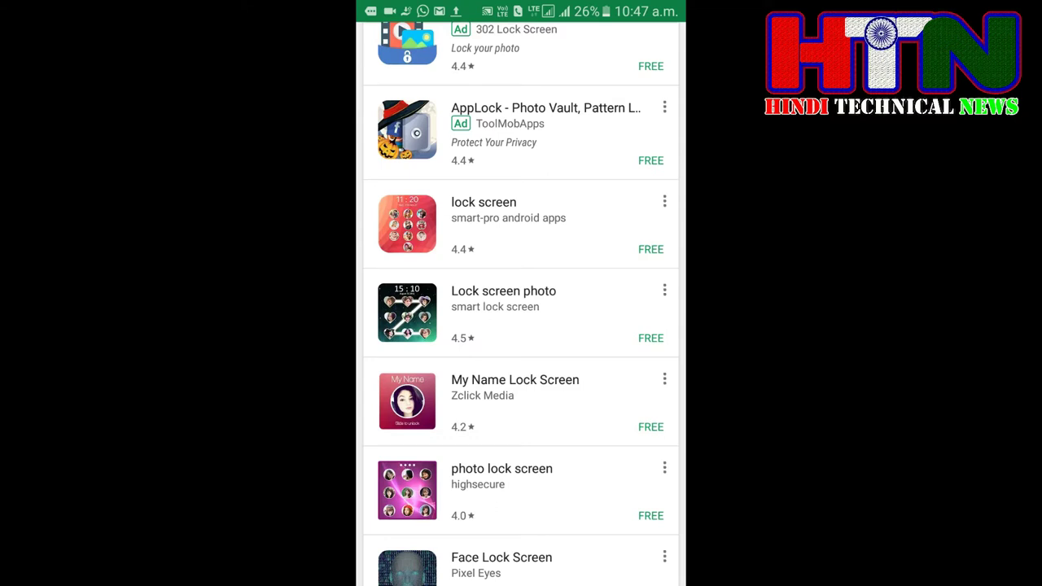
Step: Install the Lock screen photo app from its Play Store page, accepting its permissions
click(503, 312)
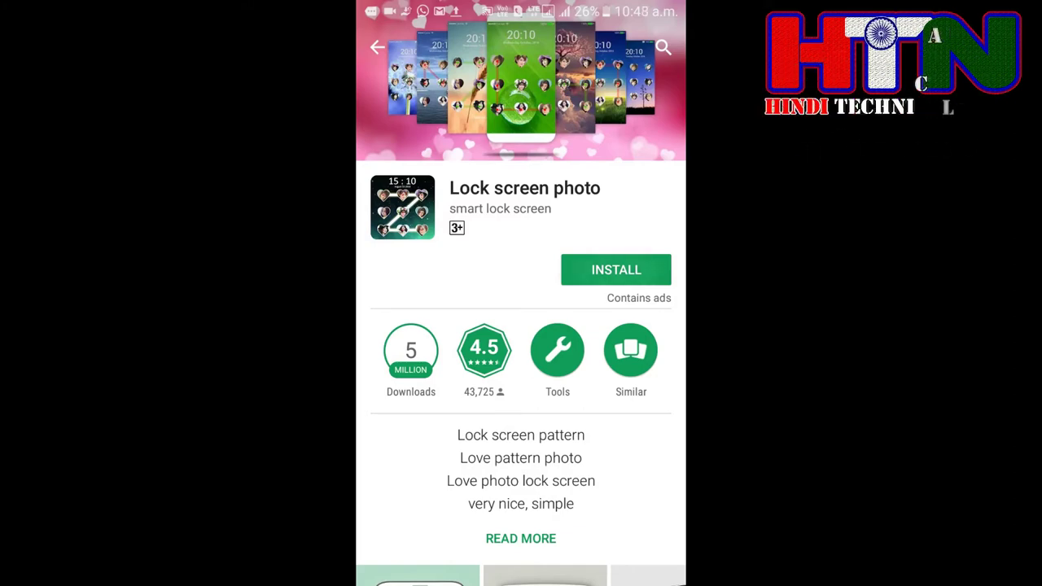
click(616, 270)
click(600, 475)
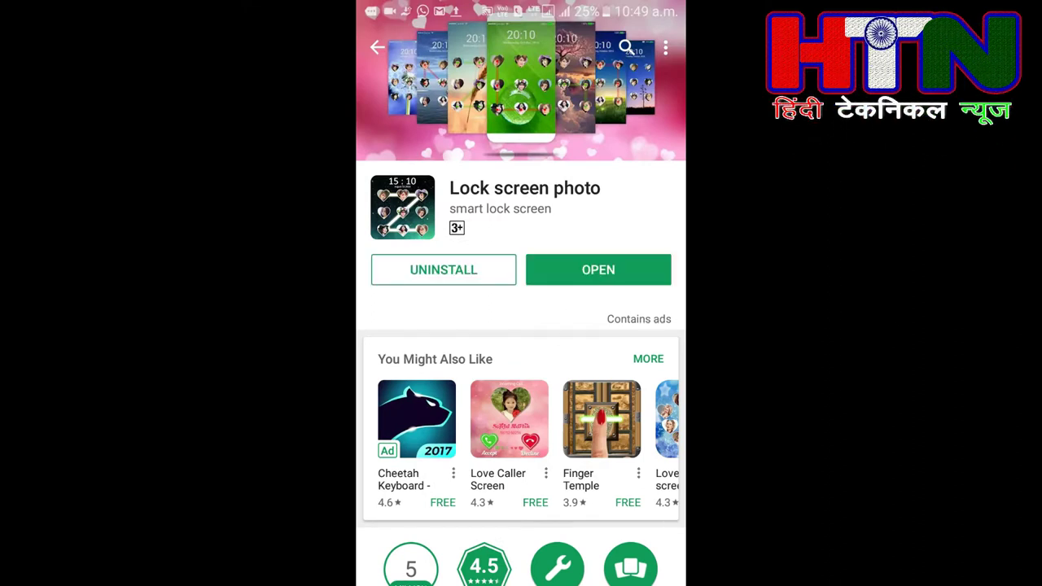
Step: Launch Lock screen photo, enable its screen lock and set a Z pattern across the hearts
click(599, 270)
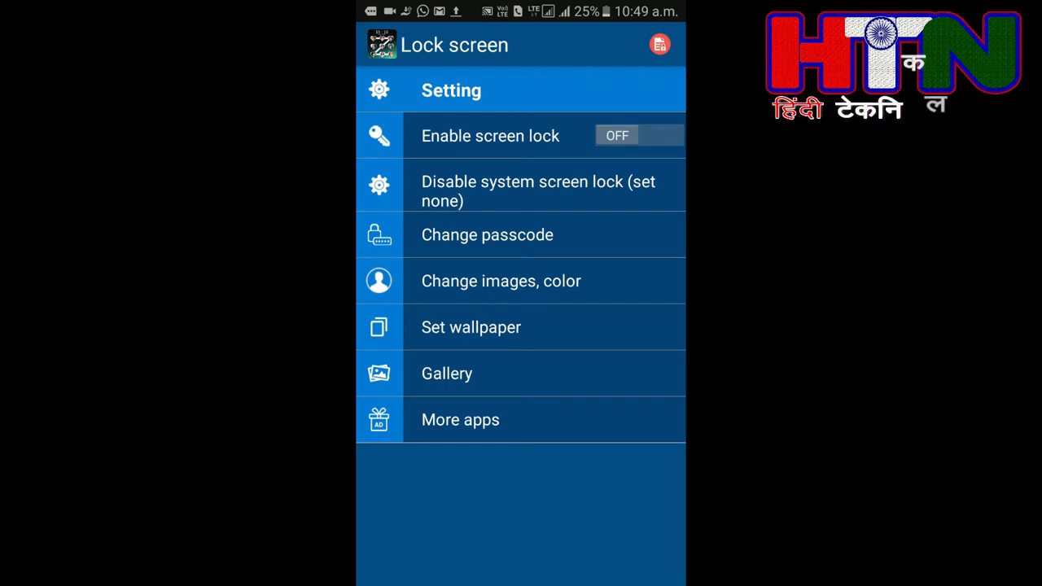
click(639, 135)
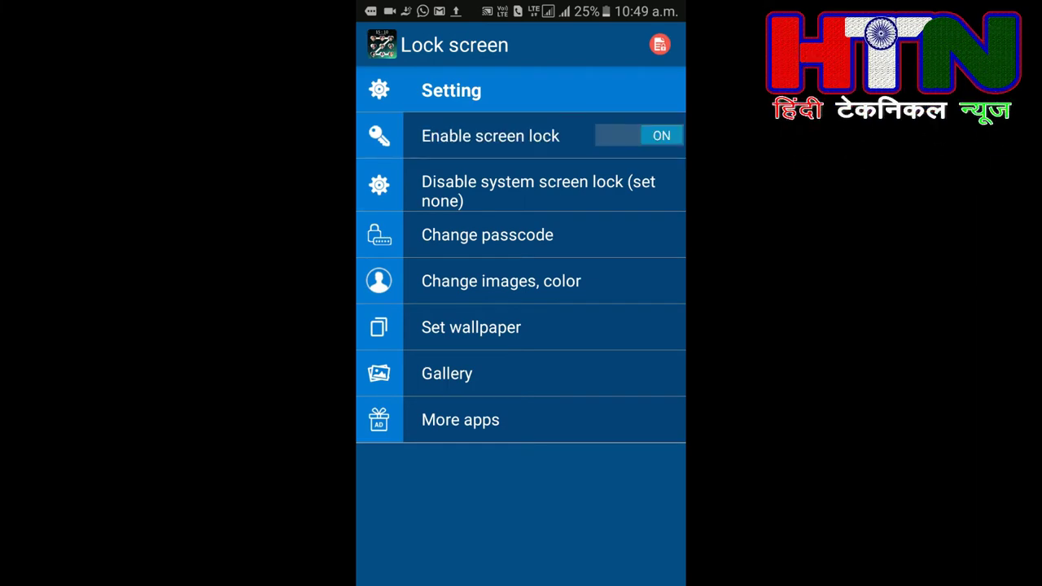
click(486, 234)
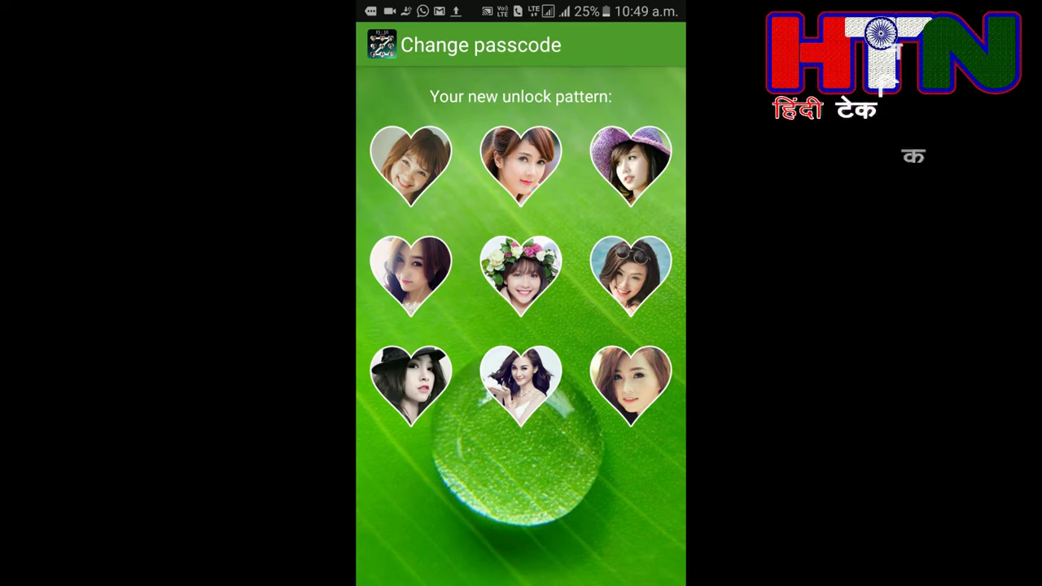
drag(411, 166, 521, 166)
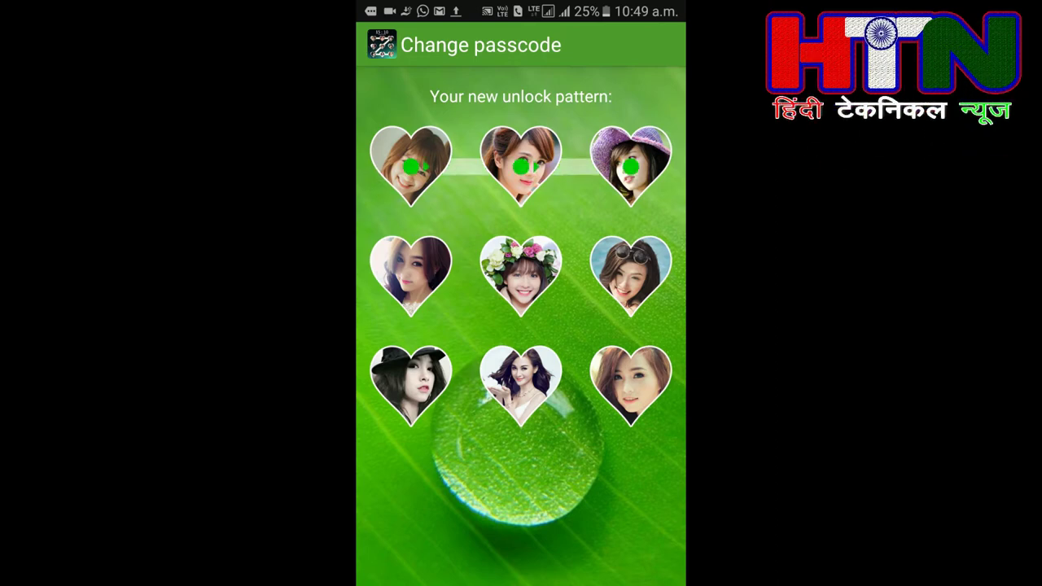
drag(631, 166, 464, 334)
drag(411, 385, 631, 386)
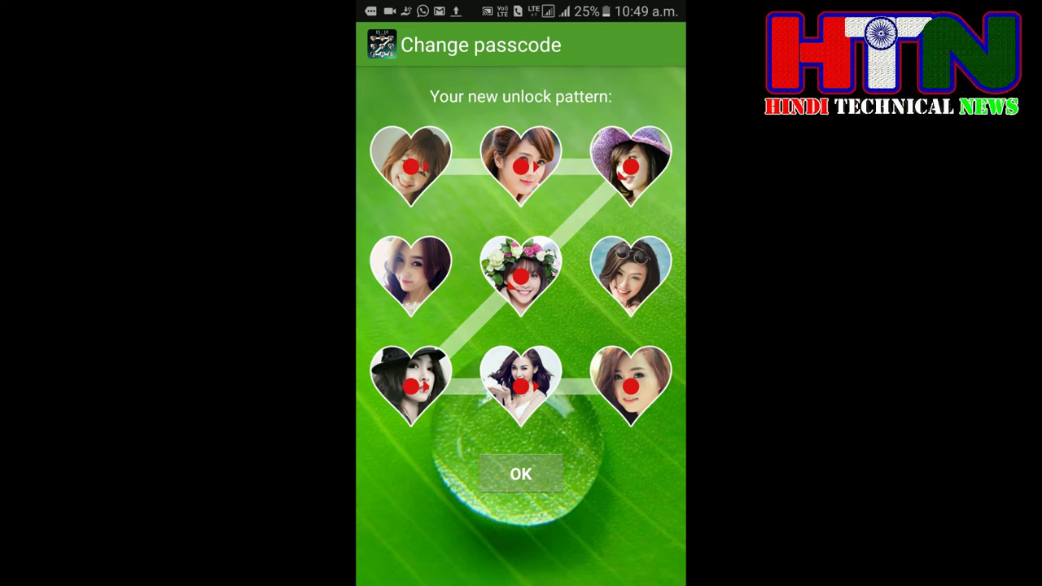
click(521, 474)
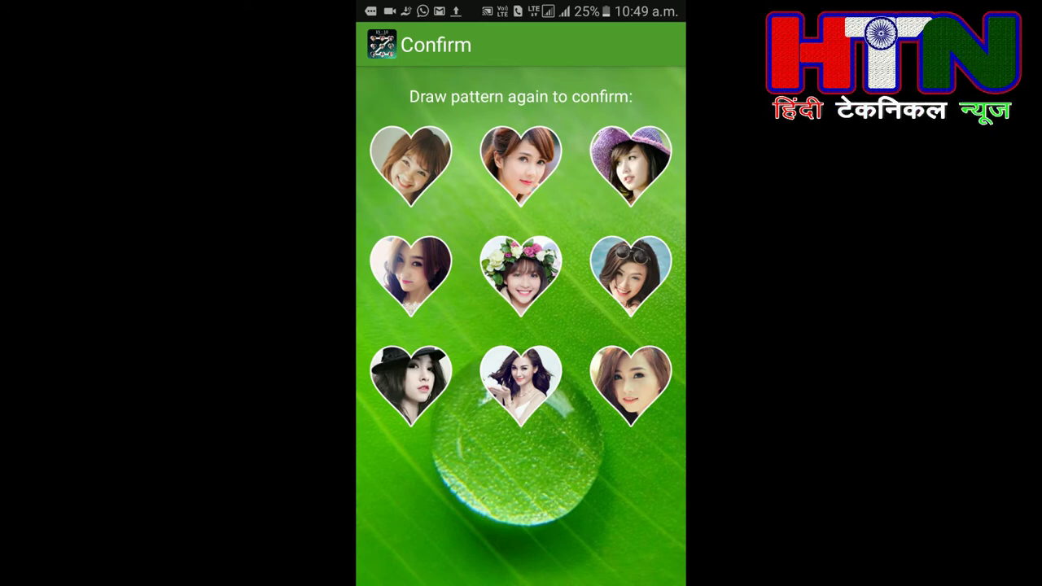
Step: Redraw the Z pattern to confirm the new unlock pattern
mouse_move(521, 167)
mouse_down()
mouse_move(631, 166)
mouse_move(410, 386)
mouse_move(631, 386)
mouse_up()
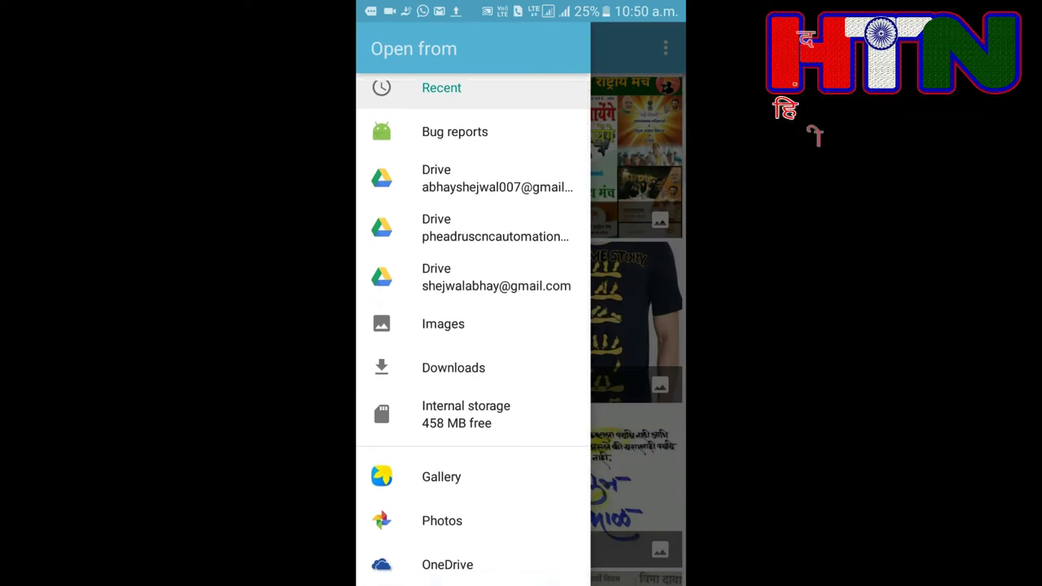
Step: Choose the only photo in the Gallery's Facebook album for the top-left heart
click(441, 476)
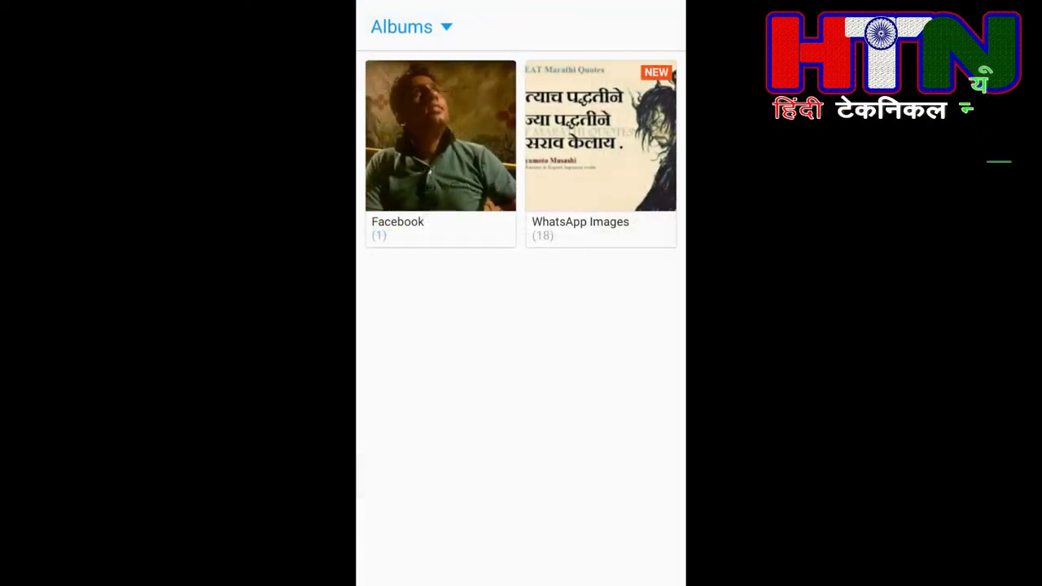
click(442, 139)
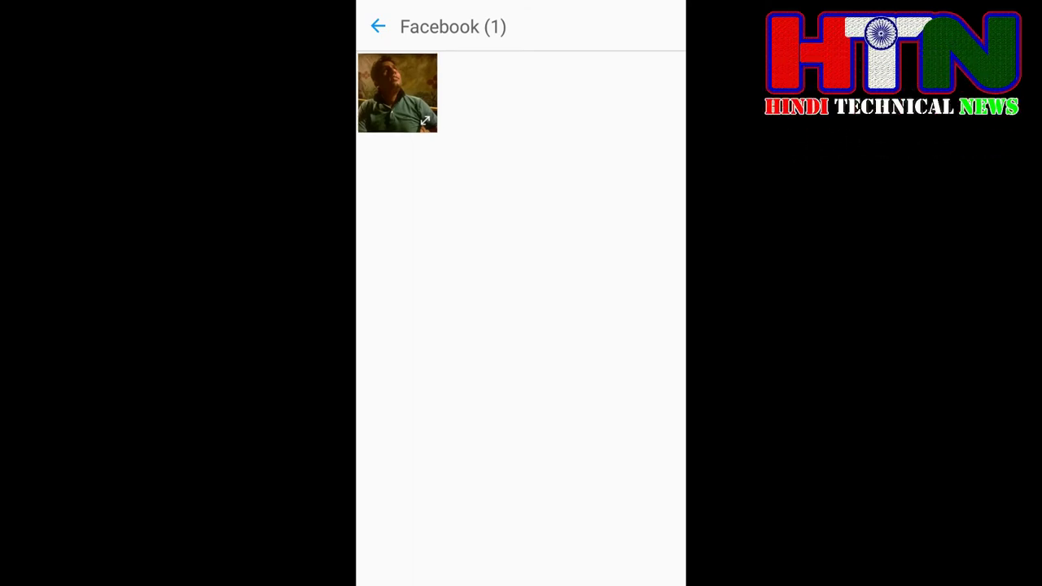
click(397, 92)
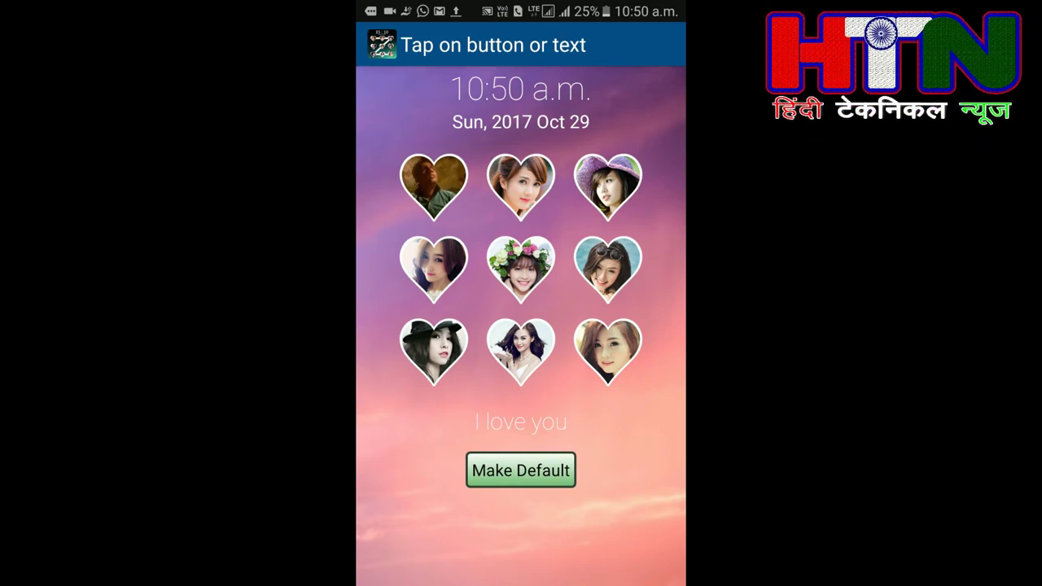
Step: Keep the 'I love you' caption visible and apply the caption settings
click(520, 422)
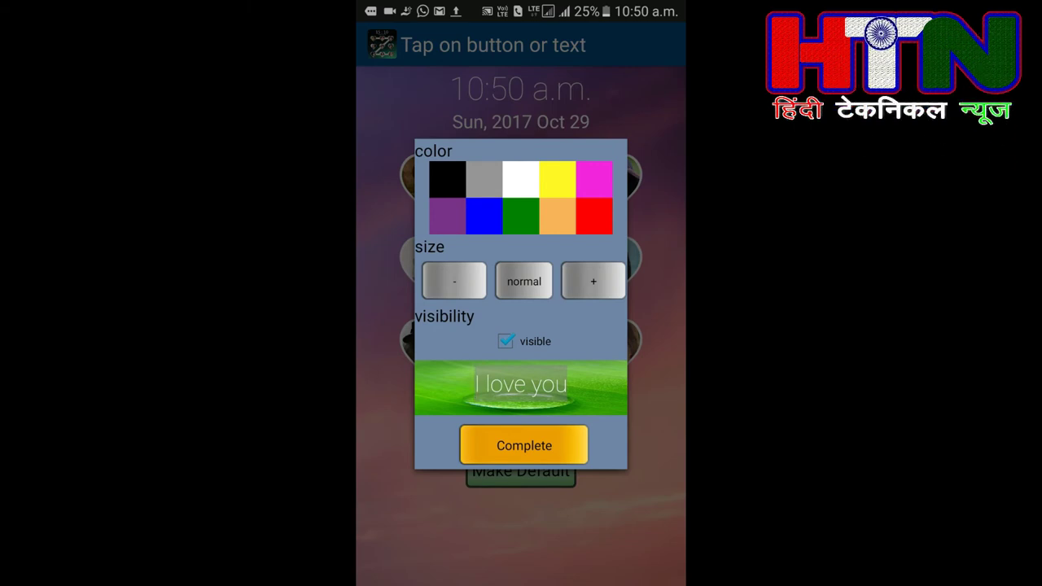
click(524, 445)
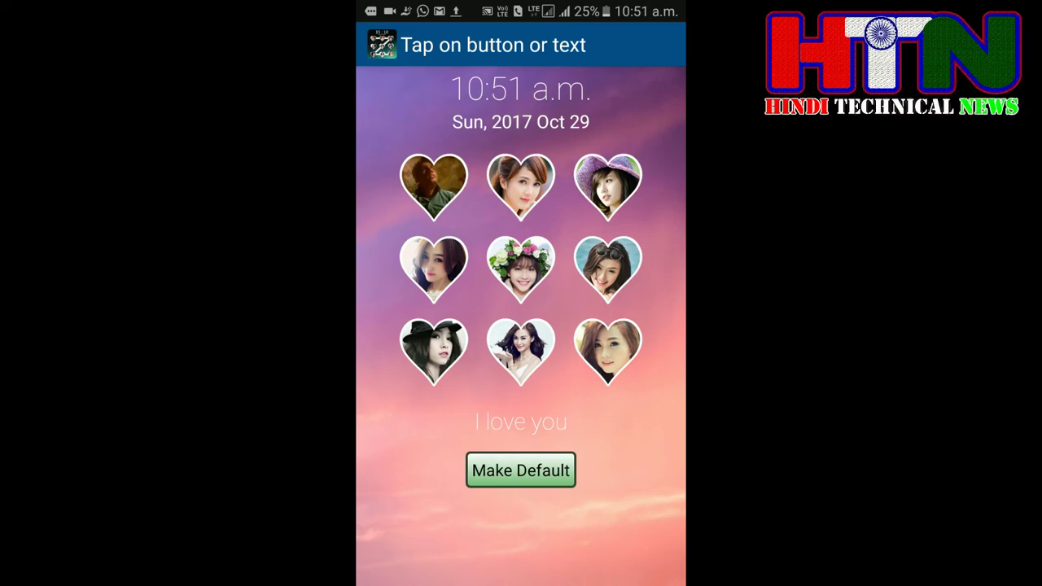
Step: Exit to the home screen, then unlock the locked phone by drawing the Z pattern
click(521, 469)
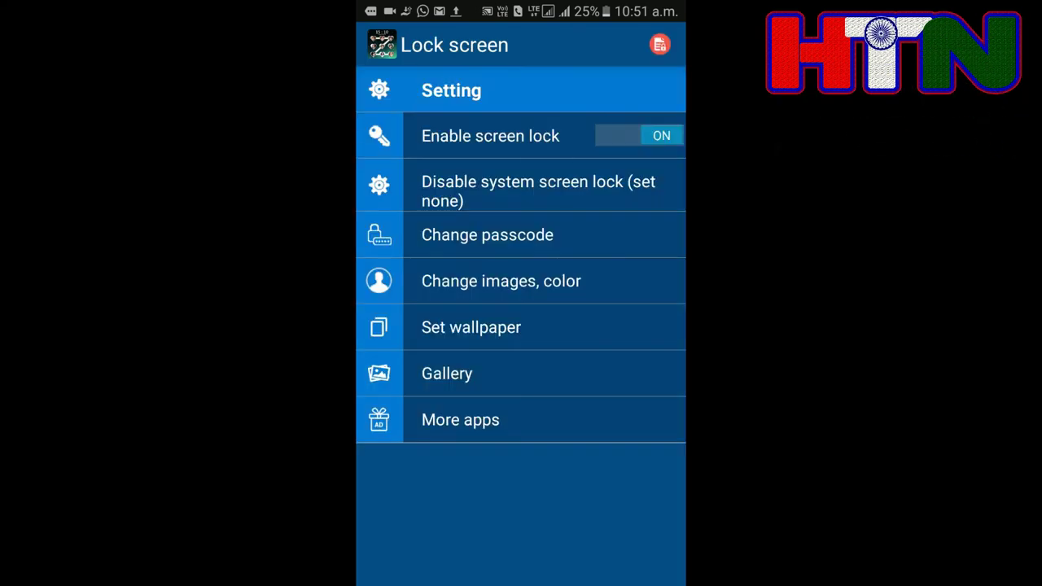
key(Home)
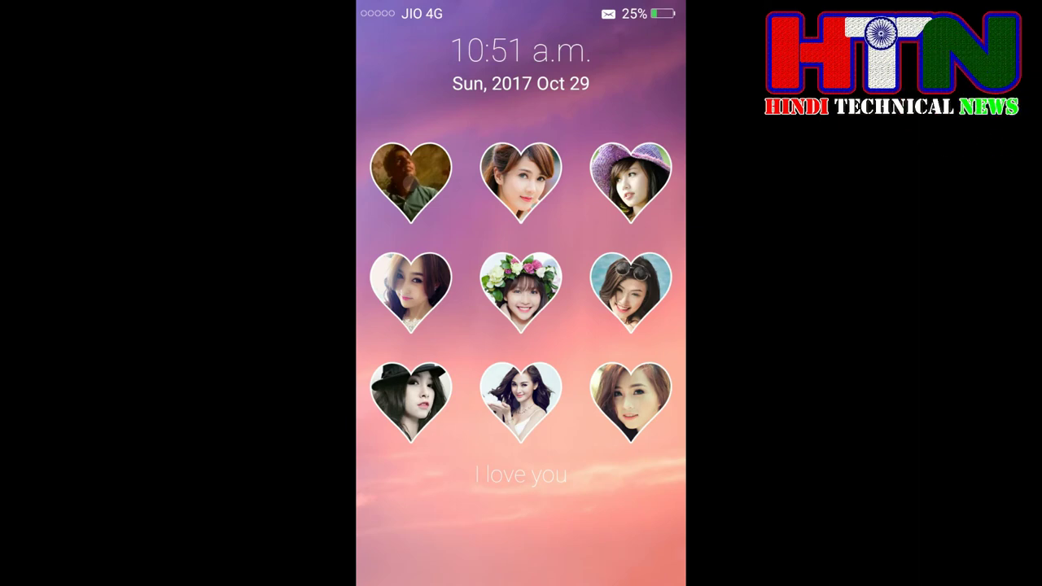
mouse_move(411, 183)
mouse_down()
mouse_move(631, 183)
mouse_move(412, 403)
mouse_move(631, 403)
mouse_up()
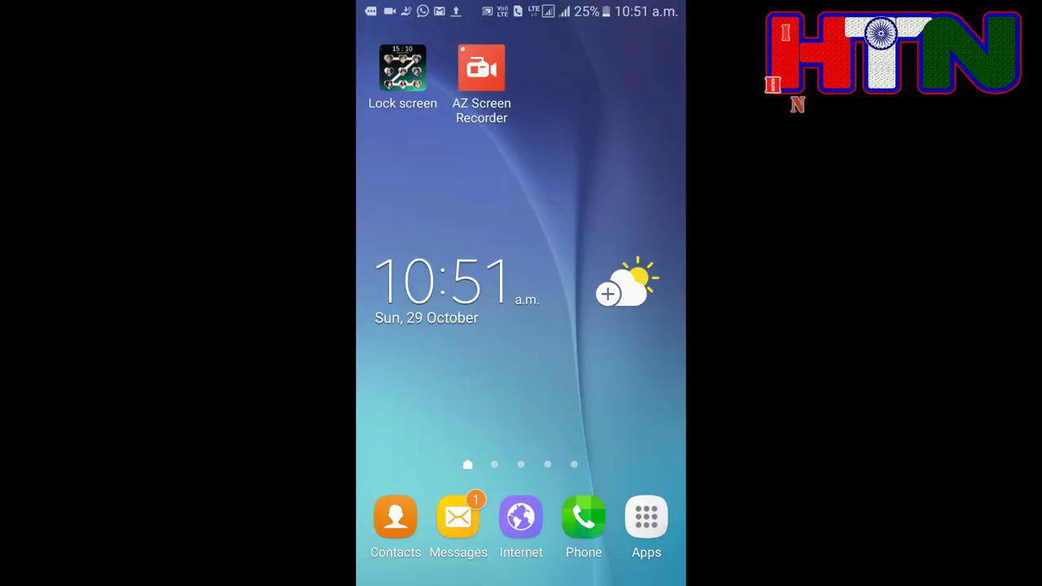